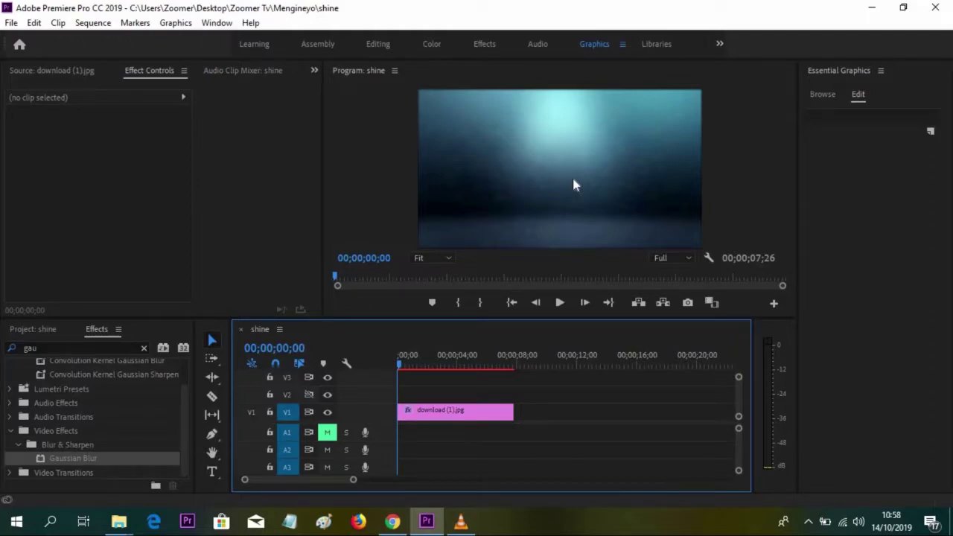
- Add a text layer reading "zoomer" over the background image at the start of the sequence
{"action": "left_click", "coordinate": [218, 472]}
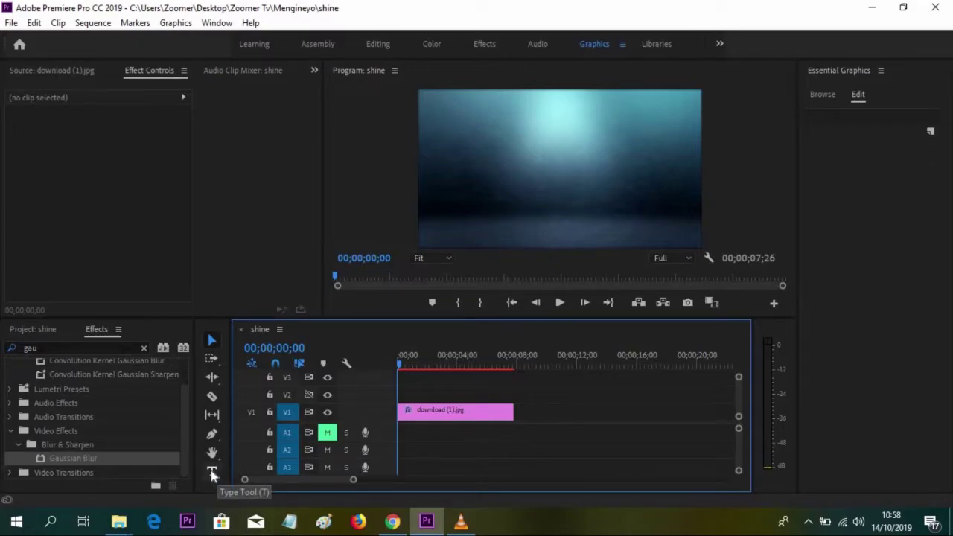
{"action": "left_click", "coordinate": [443, 156]}
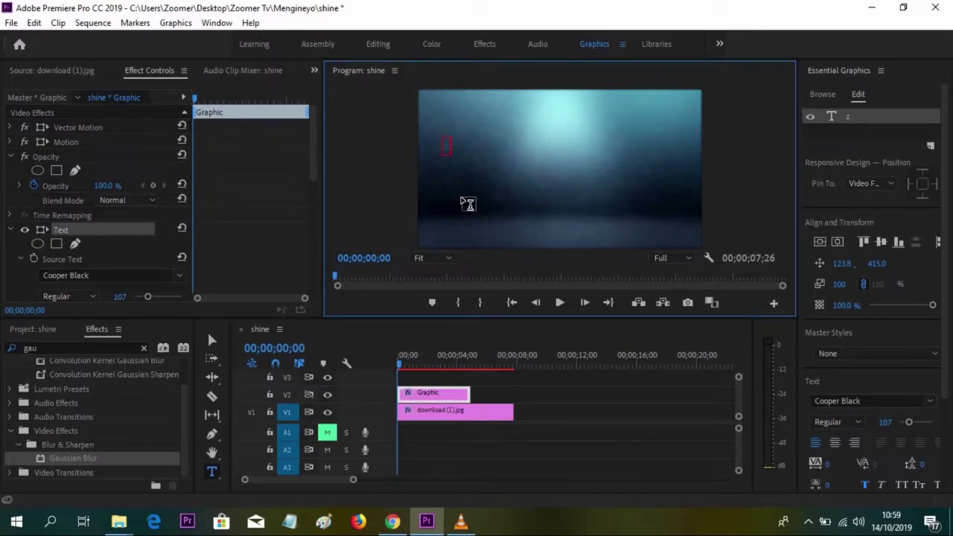
{"action": "type", "text": "zoomer"}
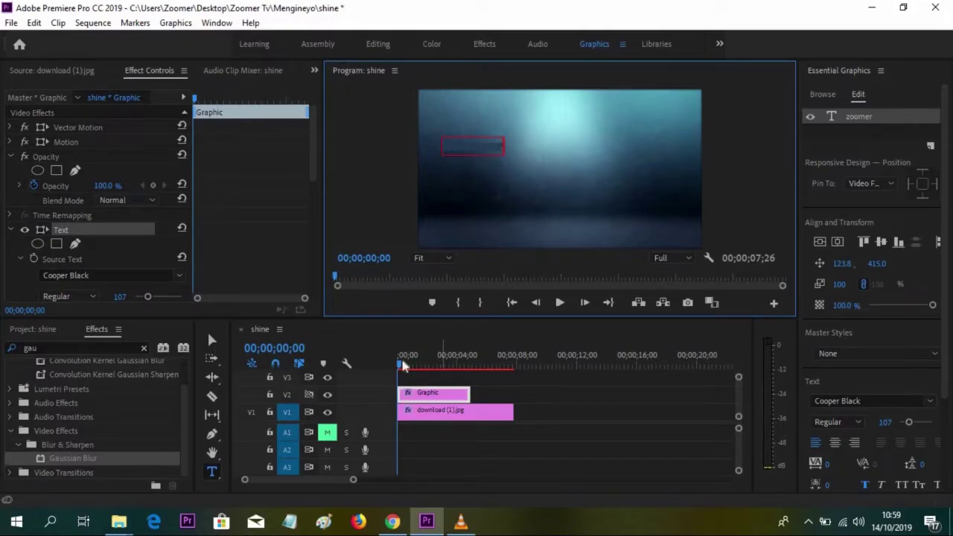
{"action": "left_click", "coordinate": [539, 398]}
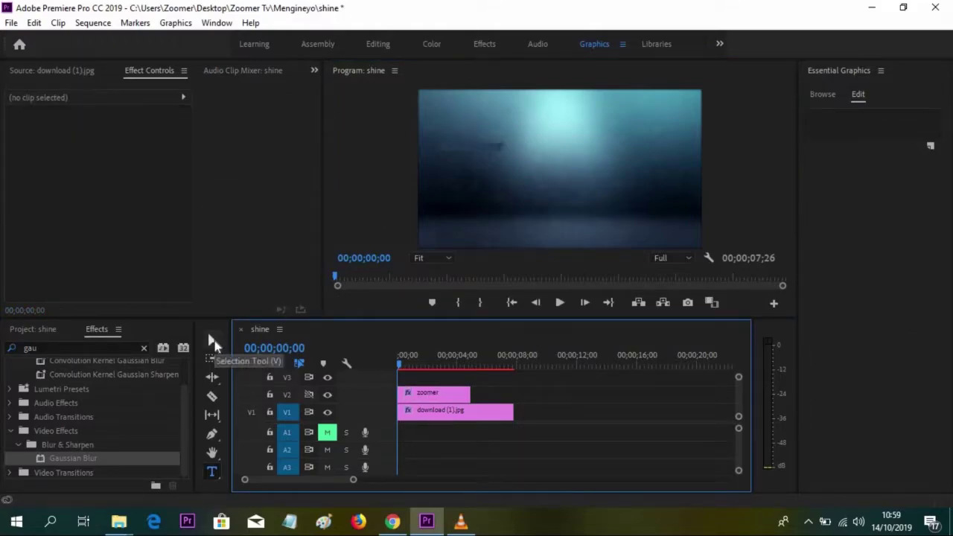
- Enlarge the "zoomer" text to about 427% scale and centre it so it spans the frame's width
{"action": "left_click", "coordinate": [211, 340]}
{"action": "left_click", "coordinate": [499, 154]}
{"action": "left_click_drag", "start_coordinate": [523, 162], "coordinate": [713, 216]}
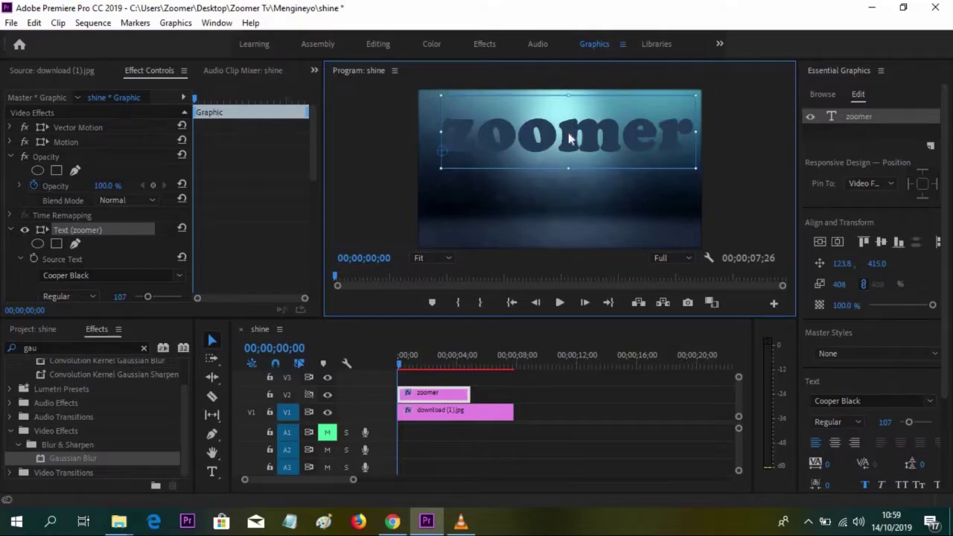
{"action": "left_click_drag", "start_coordinate": [569, 139], "coordinate": [562, 170]}
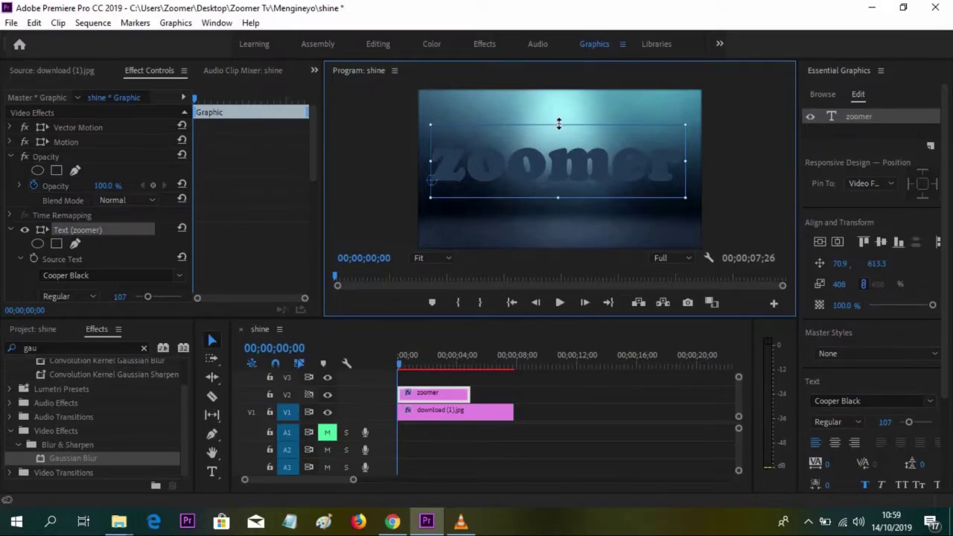
{"action": "left_click_drag", "start_coordinate": [558, 123], "coordinate": [558, 121]}
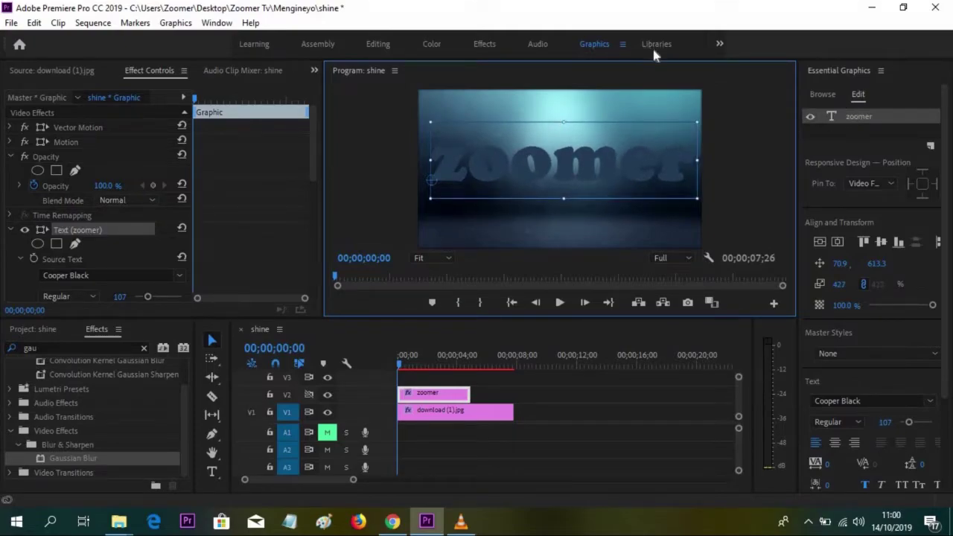
- Change the "zoomer" text's fill to a bright yellow-green
{"action": "left_click", "coordinate": [859, 120]}
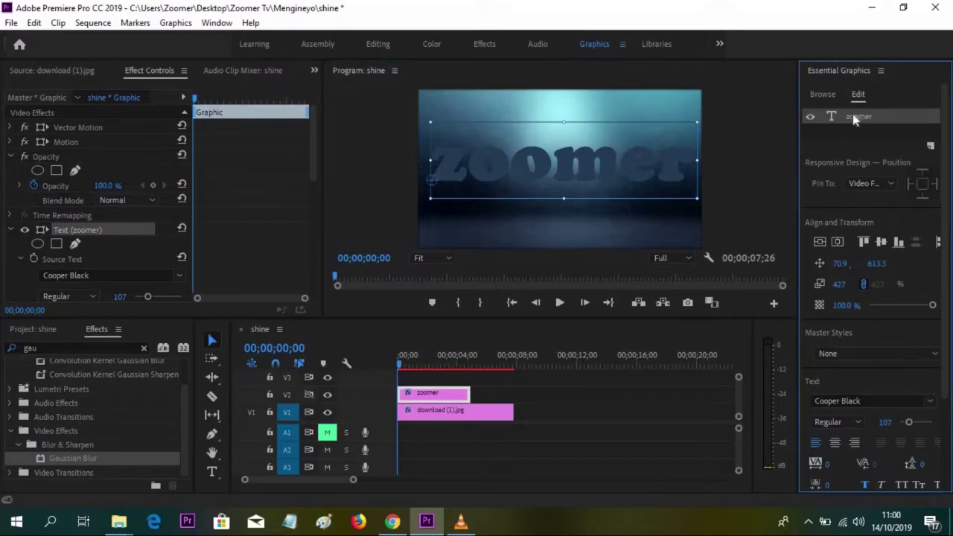
{"action": "scroll", "coordinate": [946, 131], "scroll_direction": "down", "scroll_amount": 4}
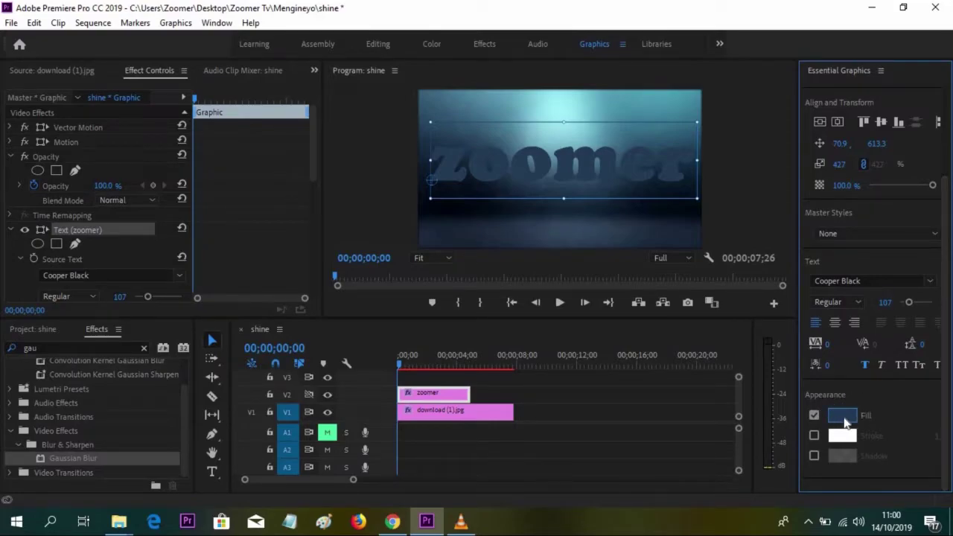
{"action": "left_click", "coordinate": [843, 416]}
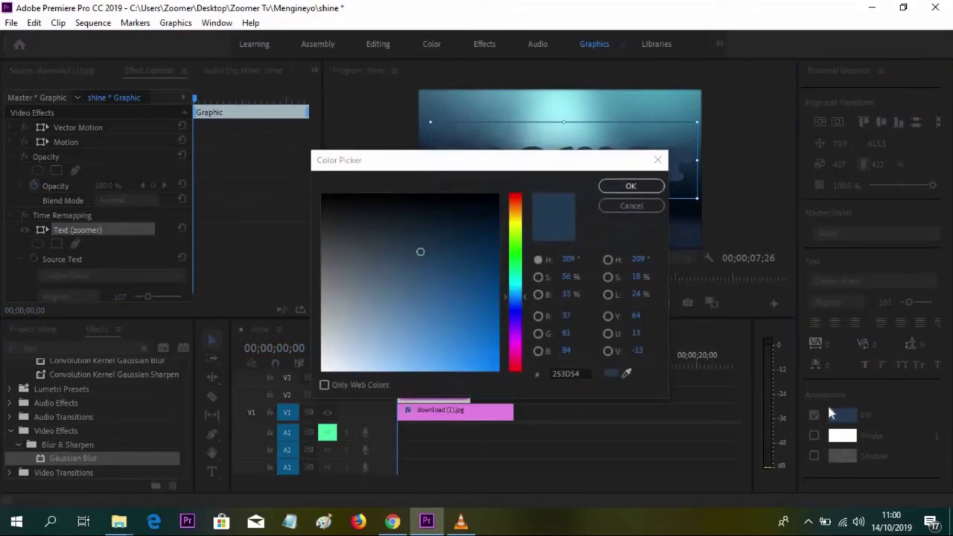
{"action": "left_click", "coordinate": [516, 223]}
{"action": "mouse_move", "coordinate": [491, 246]}
{"action": "left_mouse_down"}
{"action": "mouse_move", "coordinate": [492, 366]}
{"action": "mouse_move", "coordinate": [482, 314]}
{"action": "mouse_move", "coordinate": [486, 329]}
{"action": "left_mouse_up"}
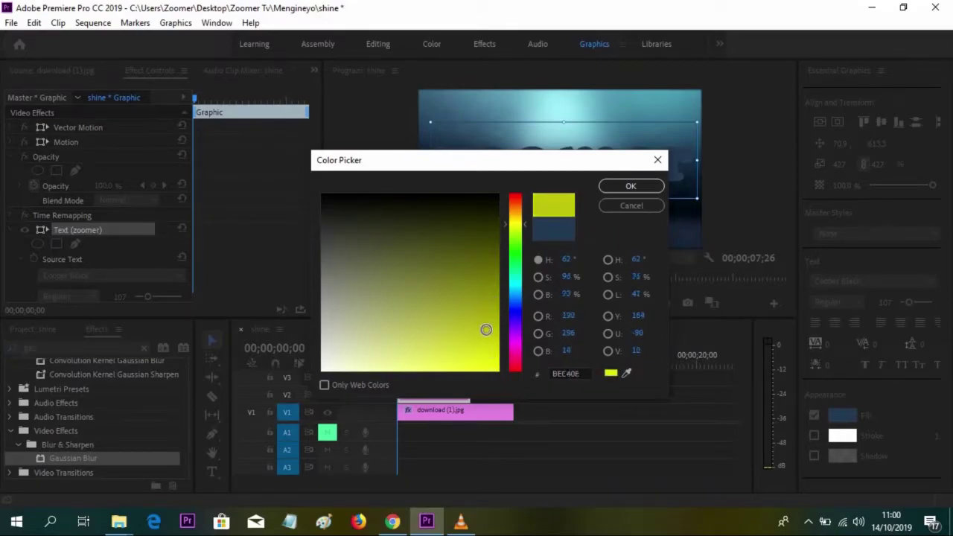
{"action": "left_click", "coordinate": [632, 186]}
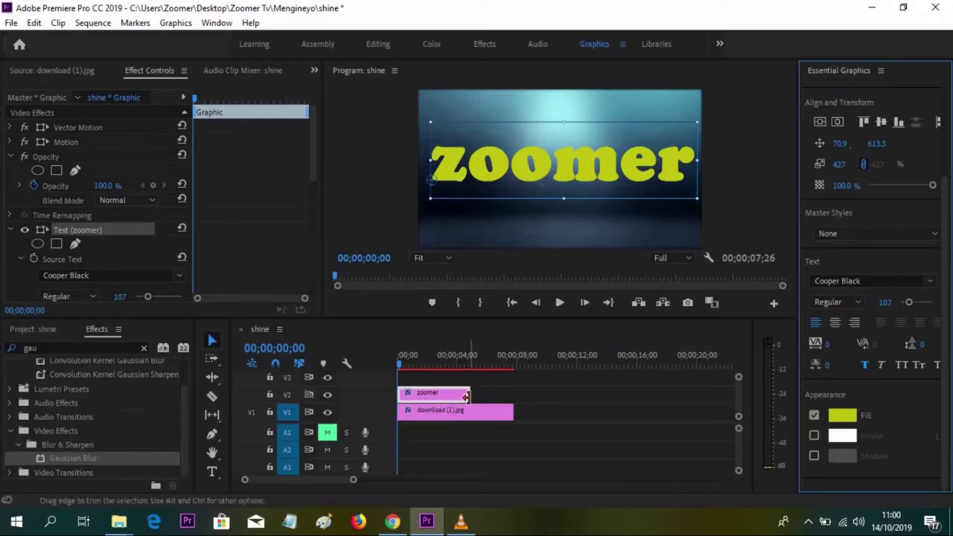
- Extend the "zoomer" title clip to the end of the background clip and duplicate it onto track V3
{"action": "left_click_drag", "start_coordinate": [465, 396], "coordinate": [510, 393]}
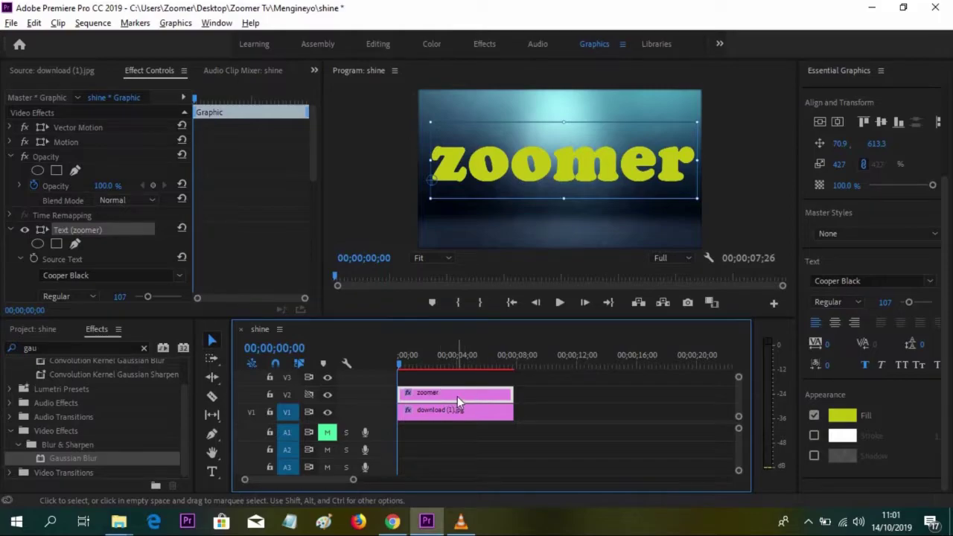
{"action": "key", "text": "alt"}
{"action": "key", "text": "alt"}
{"action": "left_click_drag", "start_coordinate": [462, 389], "coordinate": [463, 376]}
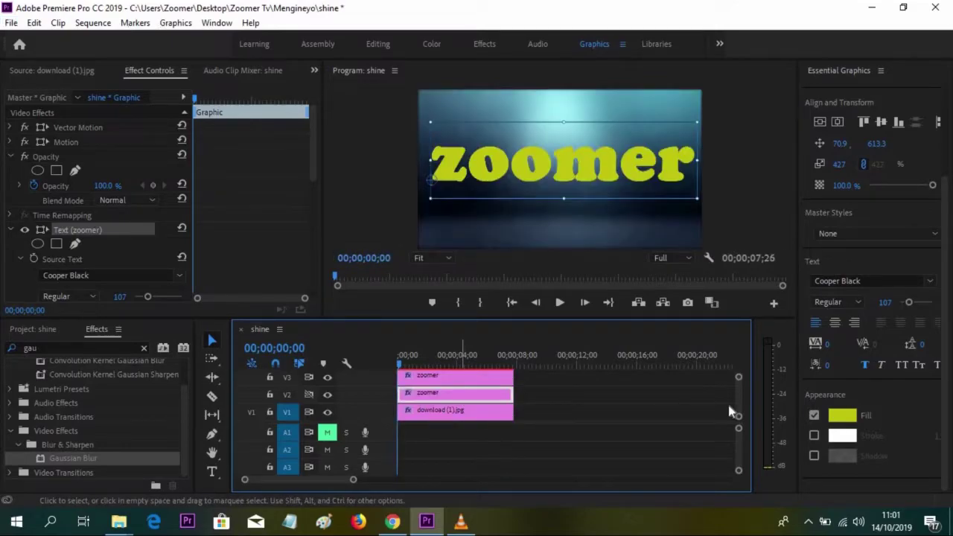
- Change the fill of the duplicate "zoomer" title on track V3 to white
{"action": "scroll", "coordinate": [739, 392], "scroll_direction": "up", "scroll_amount": 2}
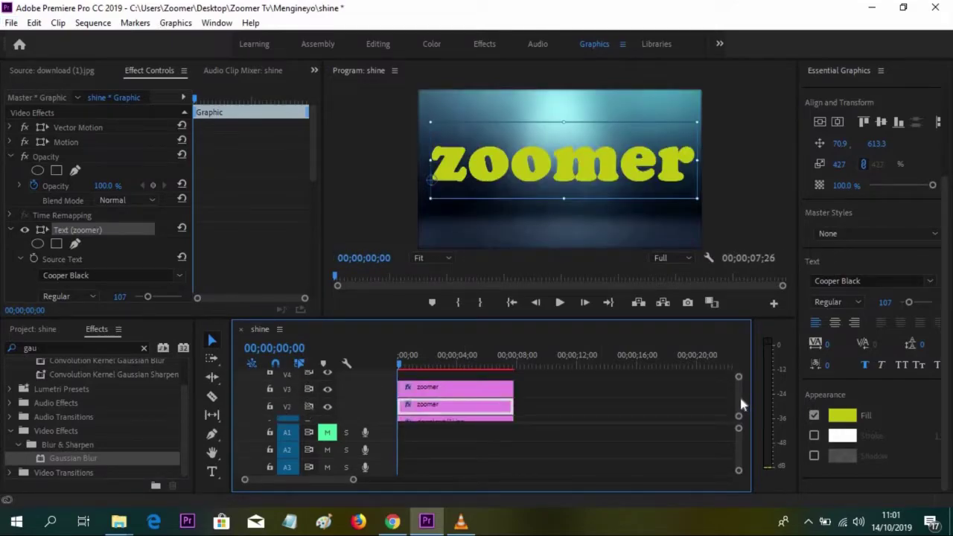
{"action": "left_click", "coordinate": [448, 390]}
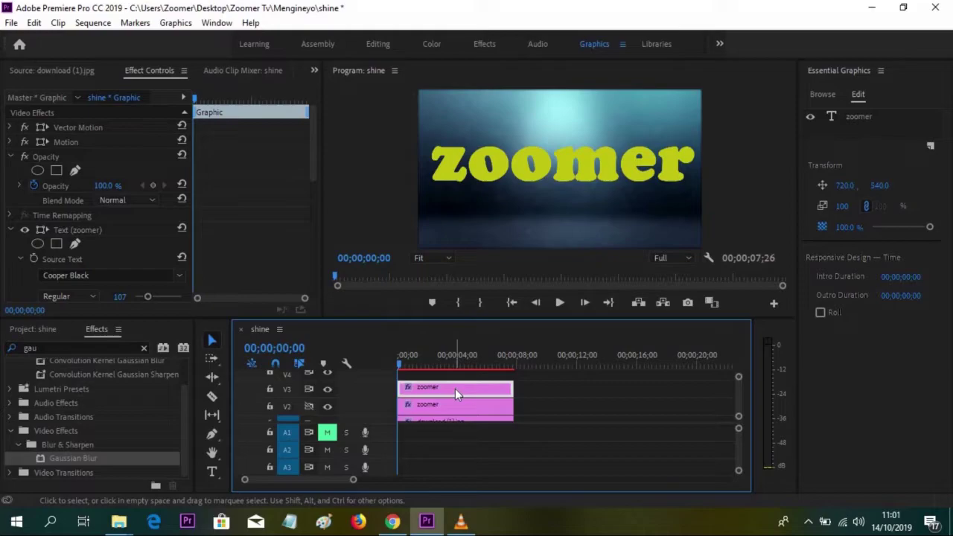
{"action": "left_click", "coordinate": [851, 122]}
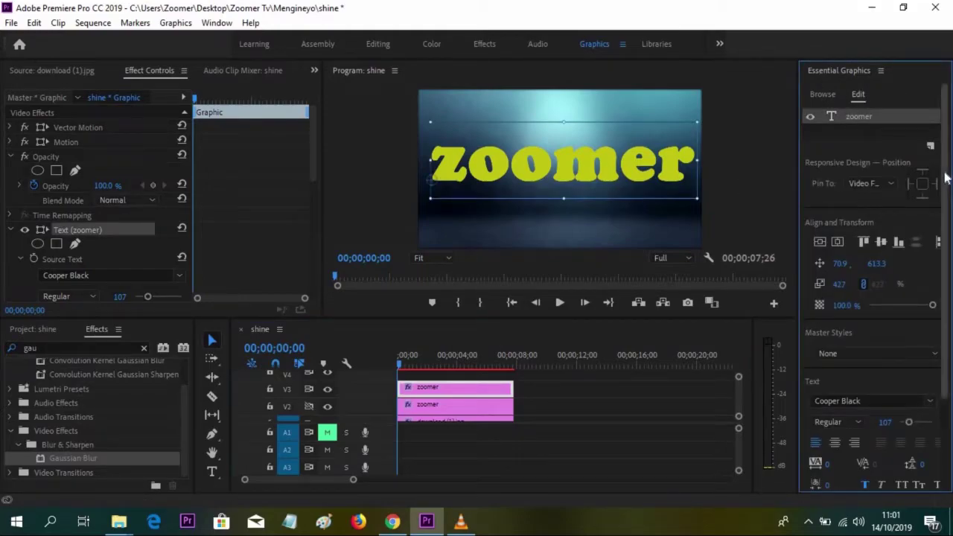
{"action": "scroll", "coordinate": [946, 180], "scroll_direction": "down", "scroll_amount": 2}
{"action": "scroll", "coordinate": [945, 291], "scroll_direction": "down", "scroll_amount": 2}
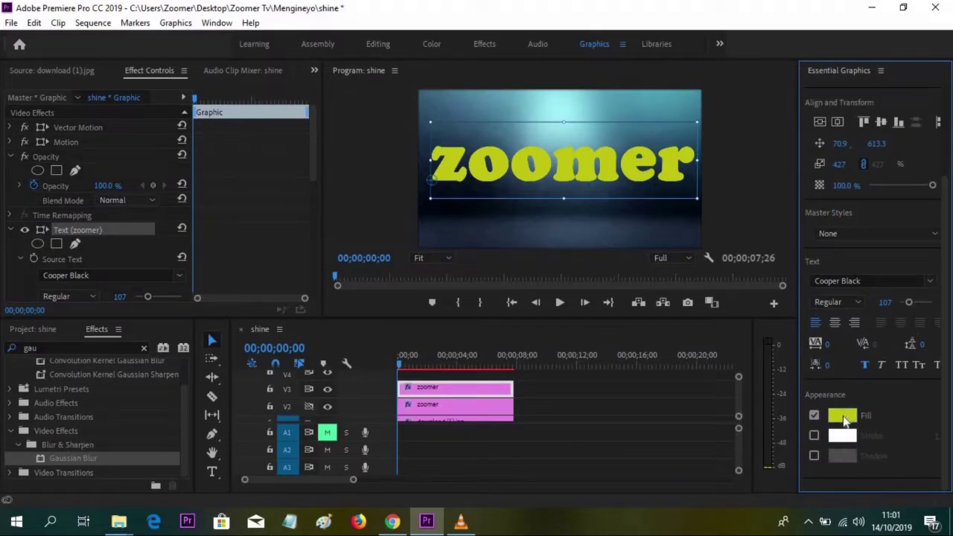
{"action": "left_click", "coordinate": [844, 417]}
{"action": "left_click_drag", "start_coordinate": [340, 347], "coordinate": [322, 367]}
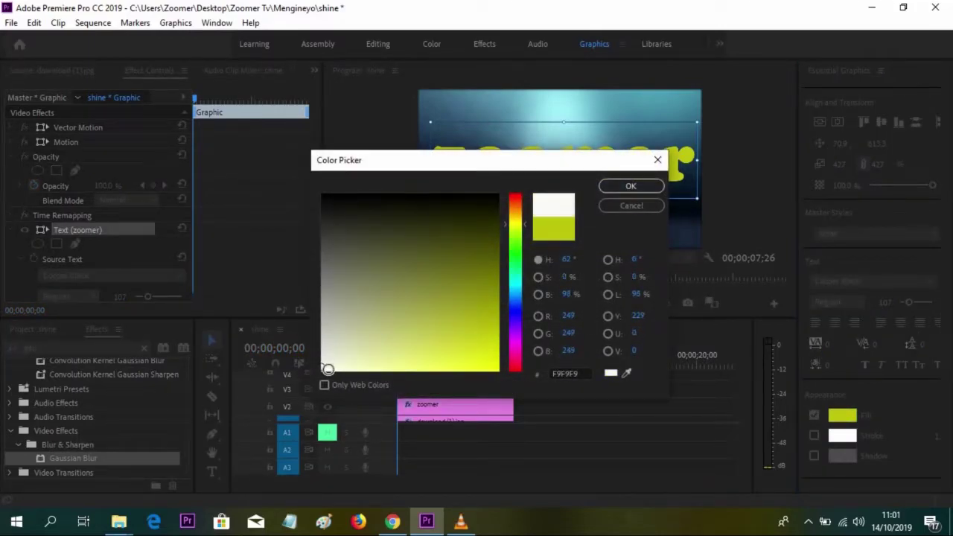
{"action": "left_click", "coordinate": [620, 188]}
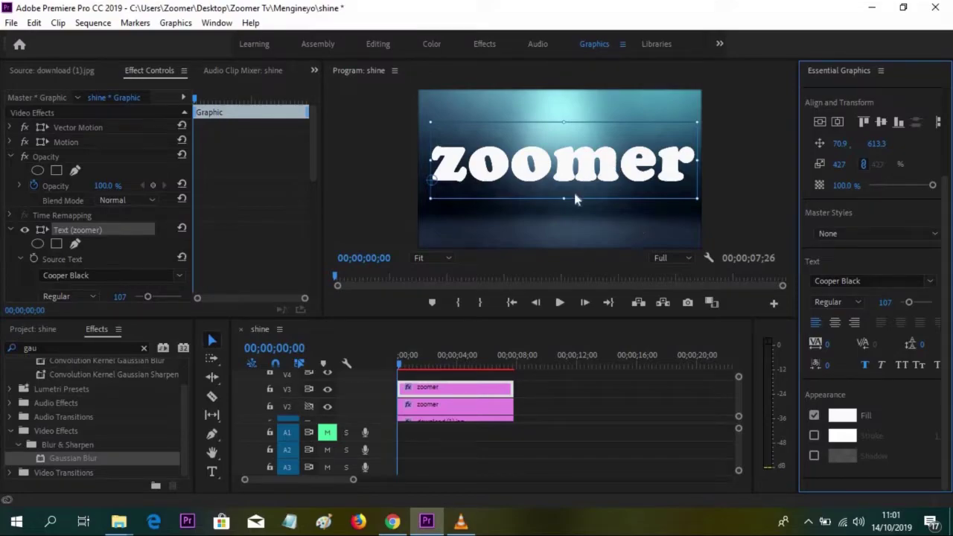
- Collapse the Text properties of the V3 title in its effect settings, keeping that clip selected
{"action": "left_click", "coordinate": [140, 78]}
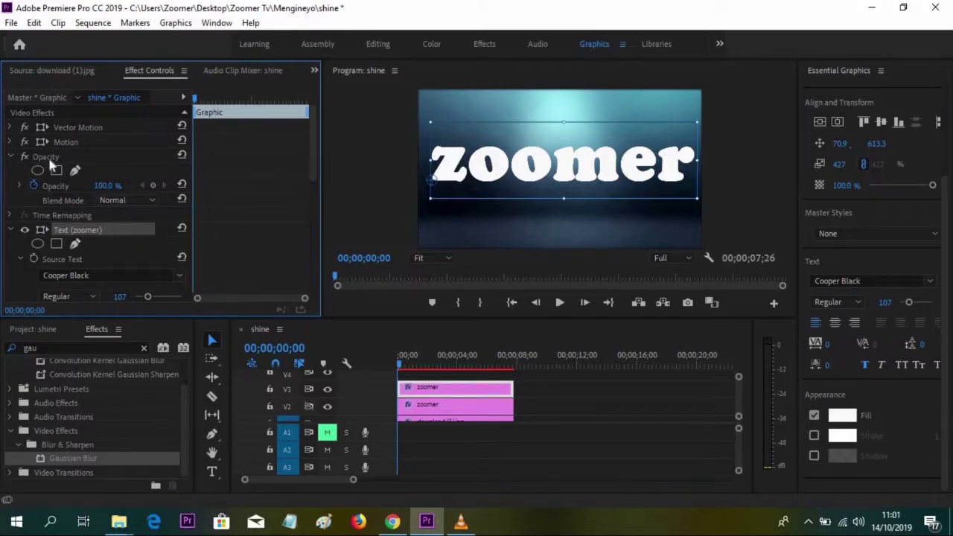
{"action": "left_click", "coordinate": [10, 158]}
{"action": "left_click", "coordinate": [10, 172]}
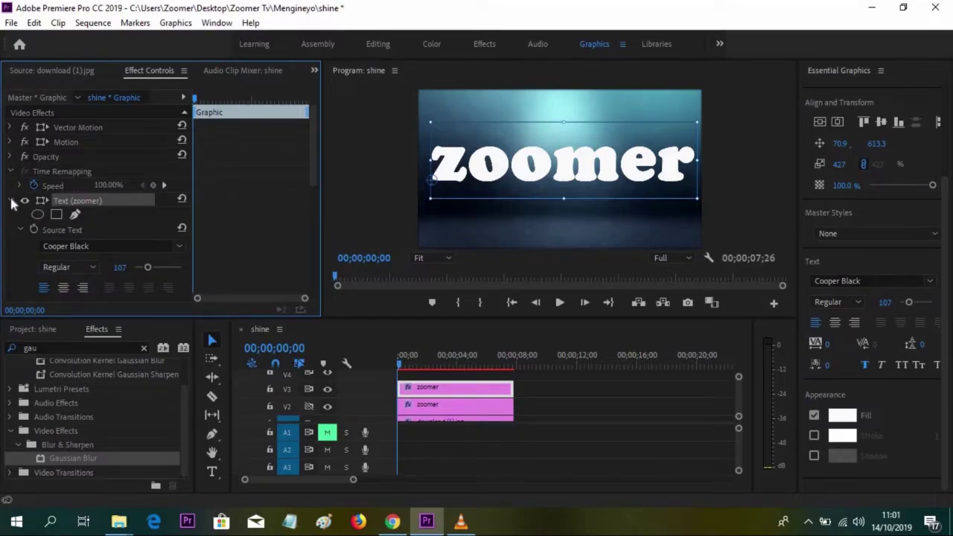
{"action": "left_click", "coordinate": [11, 201]}
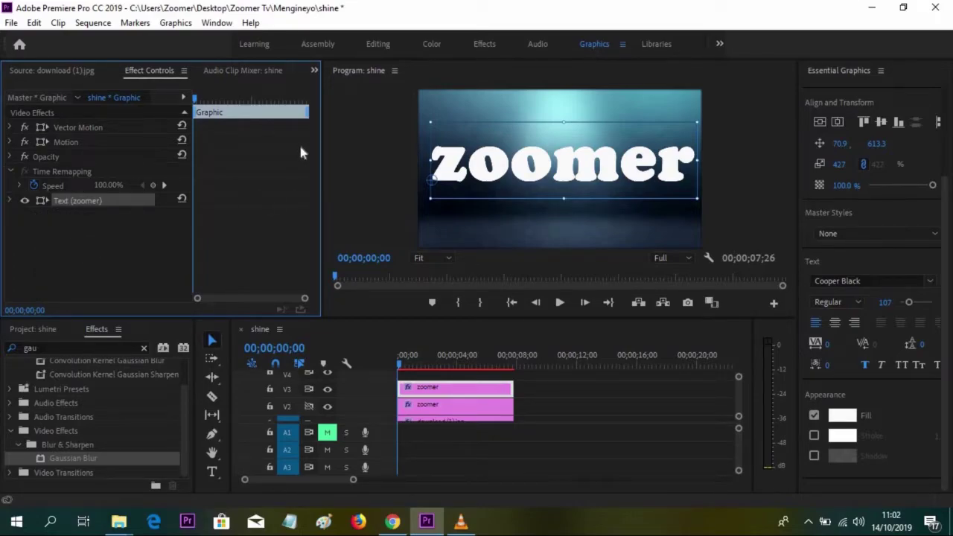
{"action": "left_click", "coordinate": [453, 387]}
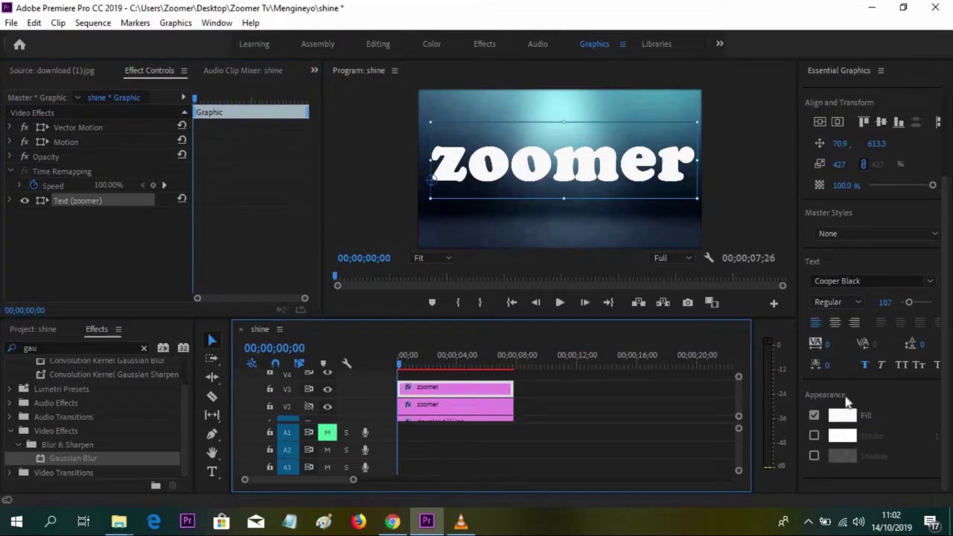
- Draw a closed, slanted four-point opacity mask on the V3 title across the middle letters of "zoomer"
{"action": "left_click", "coordinate": [10, 158]}
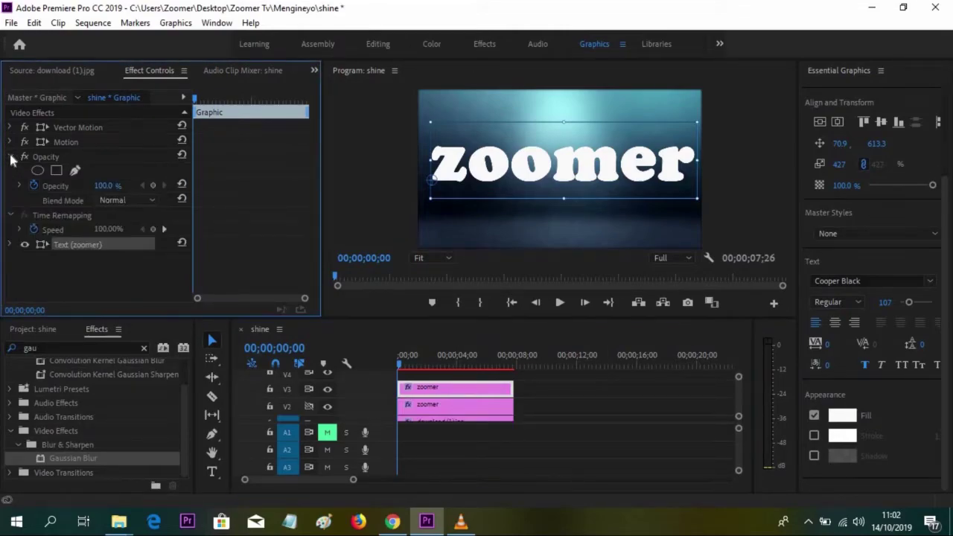
{"action": "left_click", "coordinate": [76, 173]}
{"action": "left_click", "coordinate": [398, 145]}
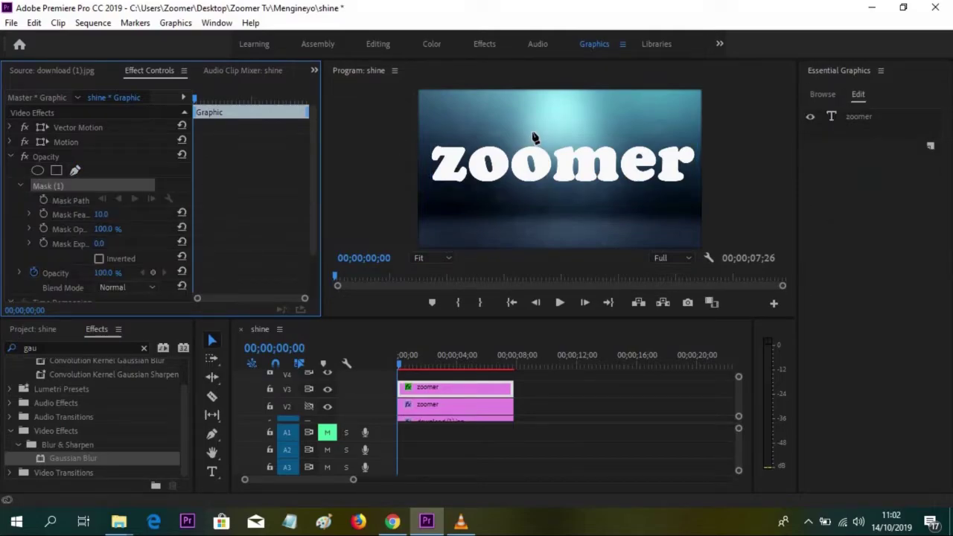
{"action": "left_click", "coordinate": [506, 203]}
{"action": "left_click", "coordinate": [503, 198]}
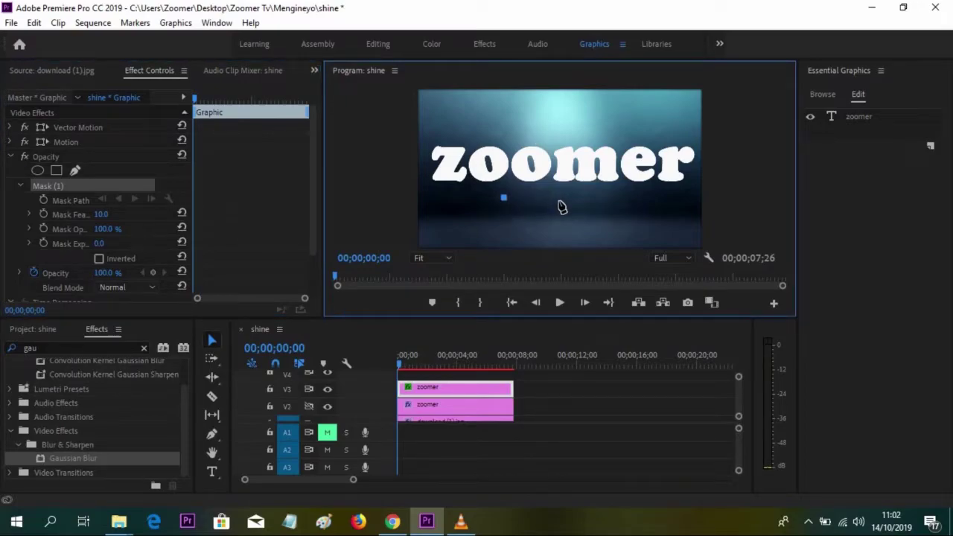
{"action": "left_click", "coordinate": [559, 200]}
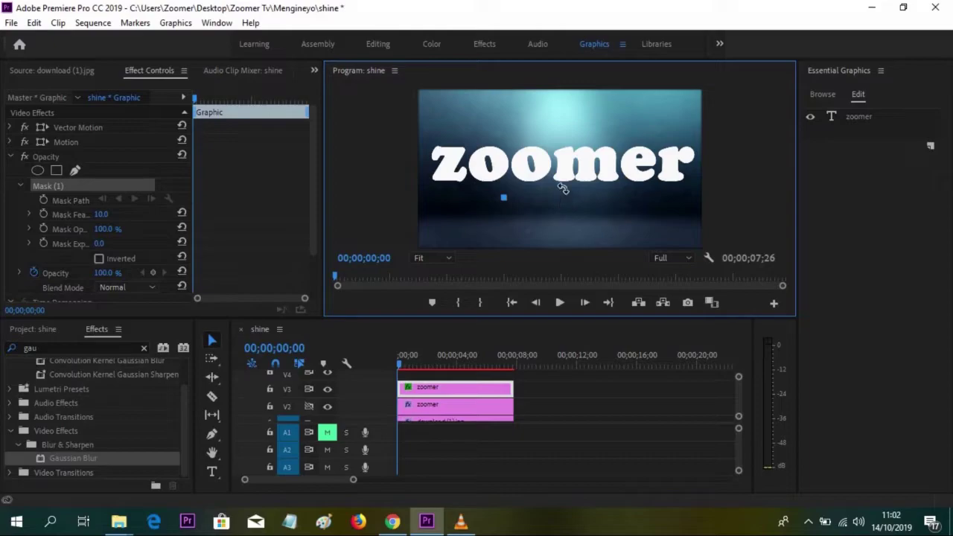
{"action": "left_click", "coordinate": [594, 132]}
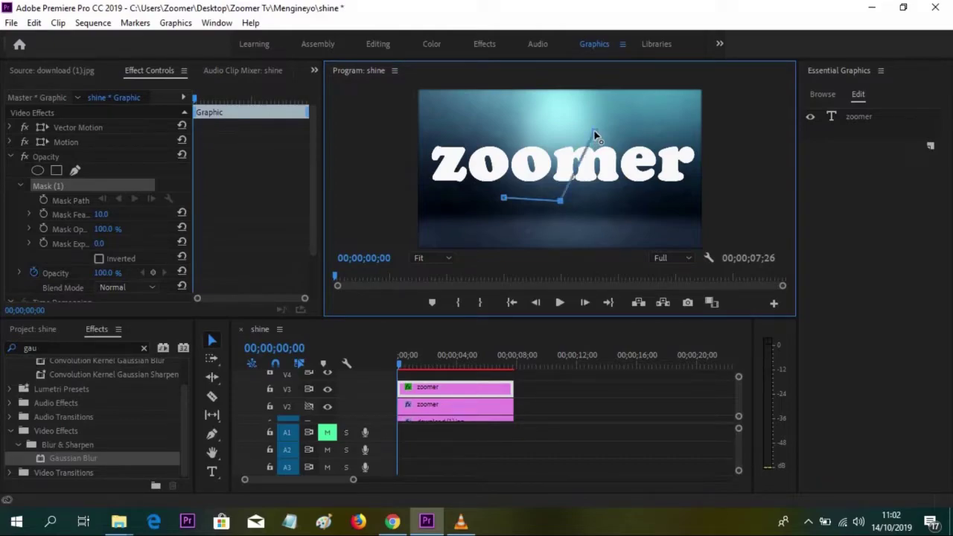
{"action": "left_click", "coordinate": [540, 128]}
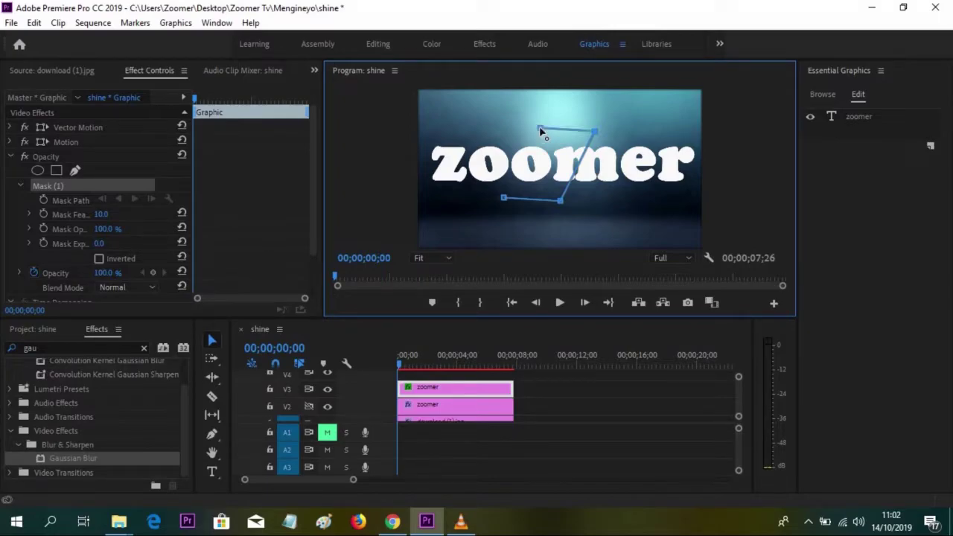
{"action": "left_click", "coordinate": [503, 199]}
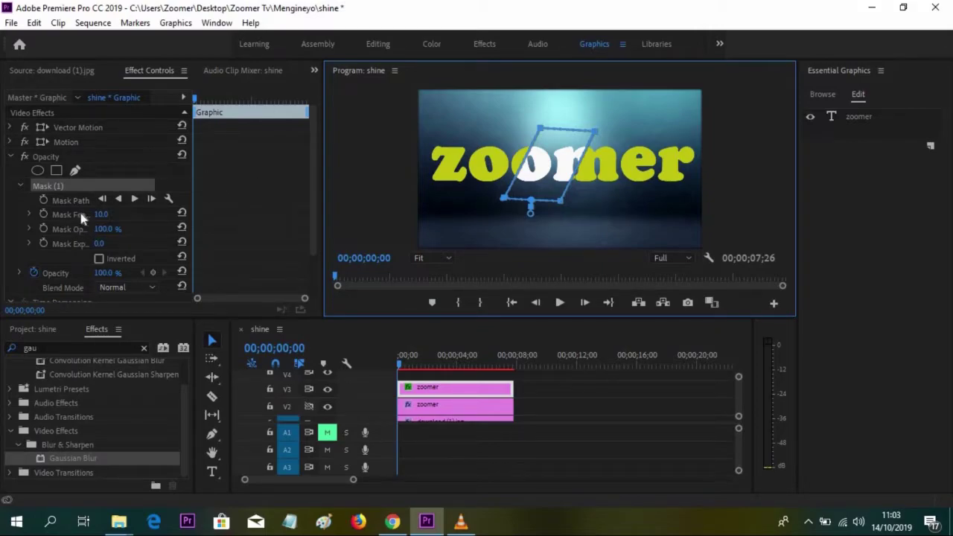
- Set the opacity mask's feather to 300 and place the playhead at the start of the sequence
{"action": "left_click", "coordinate": [30, 213]}
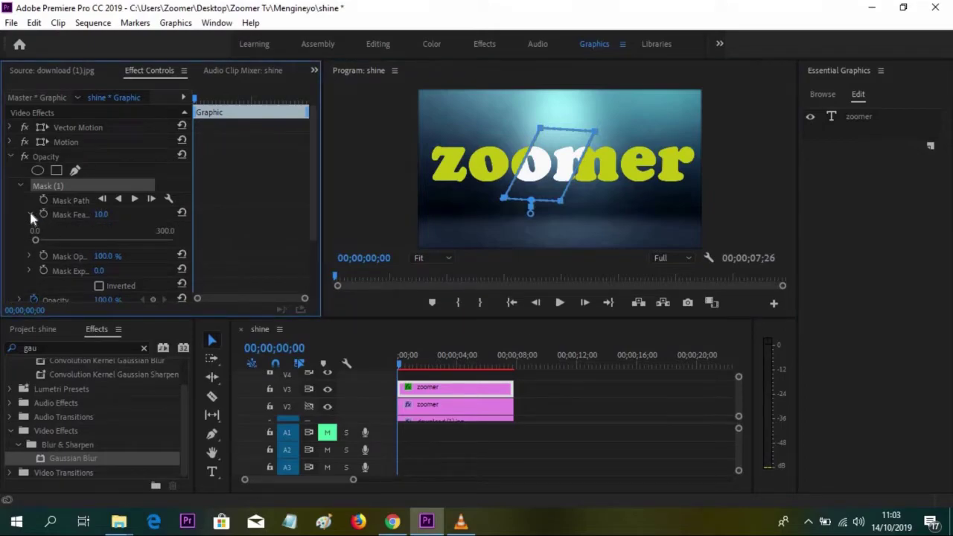
{"action": "left_click", "coordinate": [29, 214]}
{"action": "left_click_drag", "start_coordinate": [103, 214], "coordinate": [105, 214]}
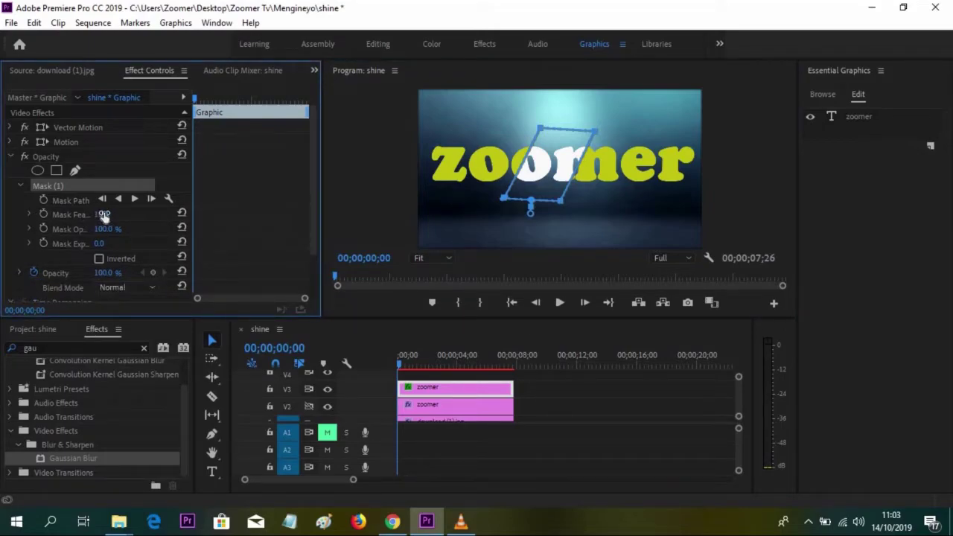
{"action": "left_click", "coordinate": [105, 215]}
{"action": "type", "text": "300"}
{"action": "key", "text": "Return"}
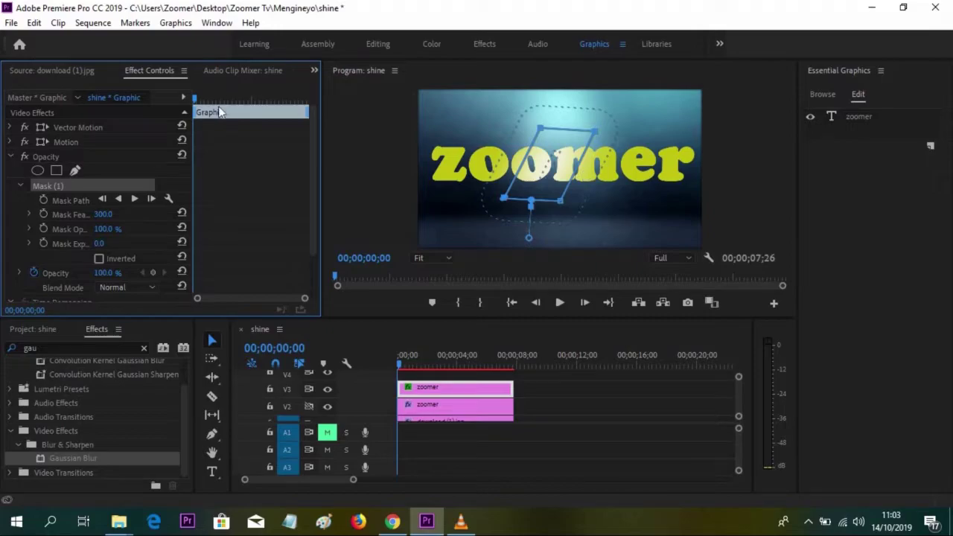
{"action": "left_click_drag", "start_coordinate": [401, 363], "coordinate": [393, 365]}
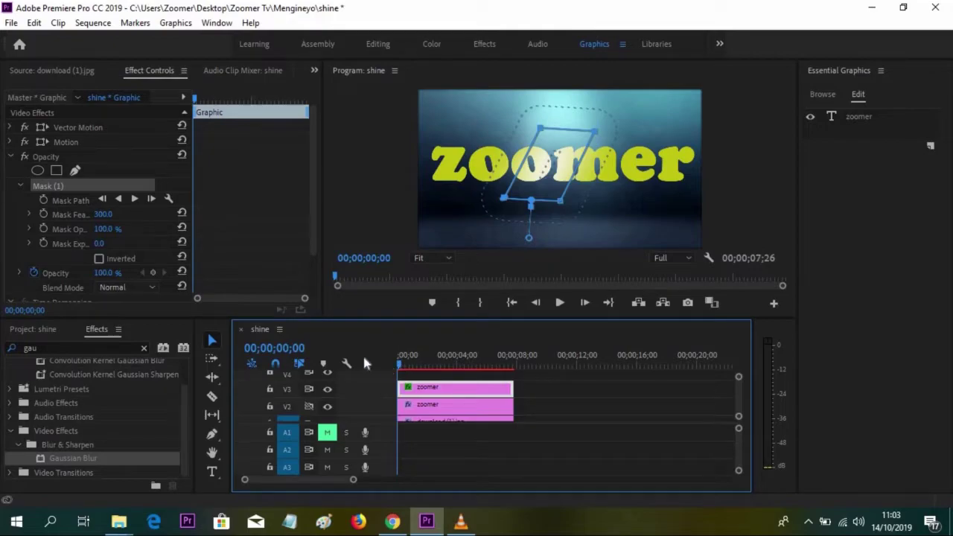
- Enable Mask Path keyframing at the sequence start and move the opacity mask completely off the title, just before the "z"
{"action": "left_click", "coordinate": [42, 197]}
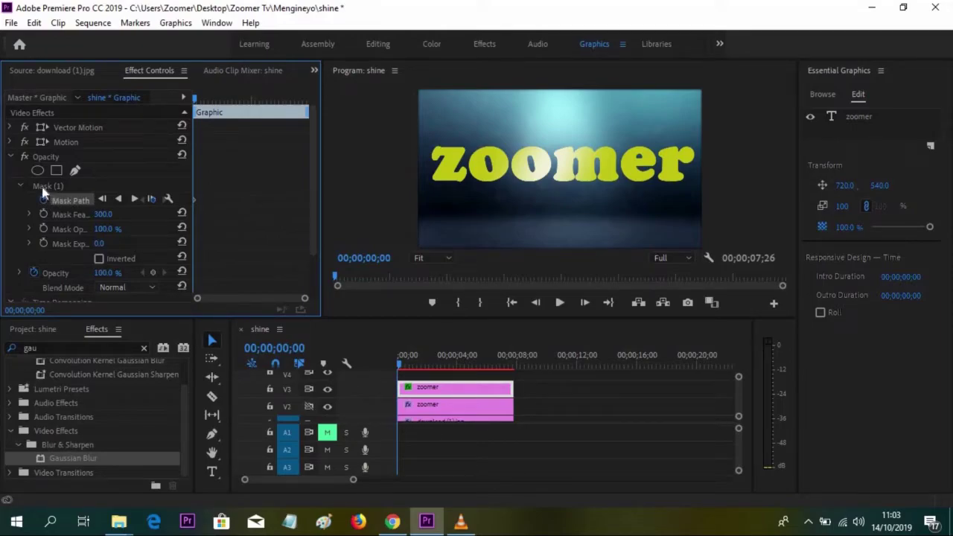
{"action": "left_click", "coordinate": [43, 186]}
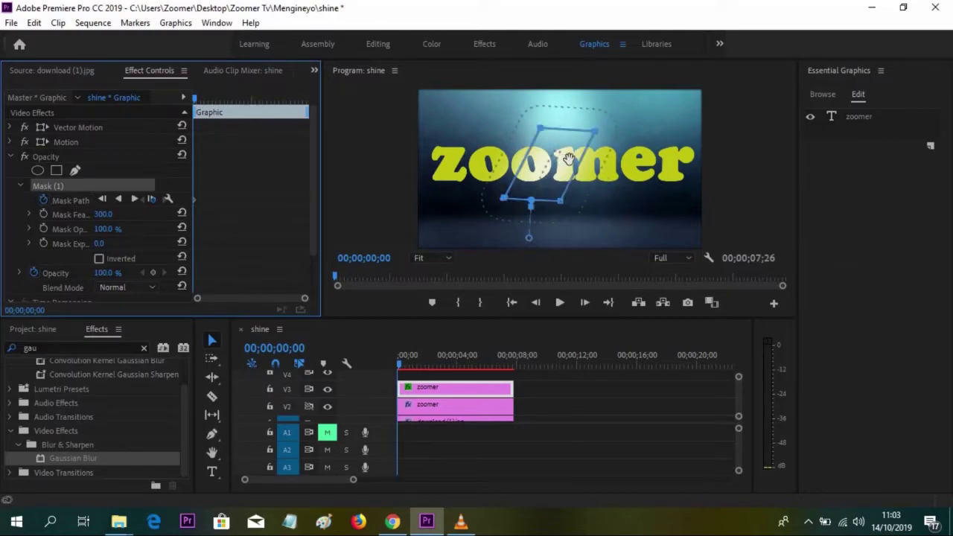
{"action": "left_click", "coordinate": [554, 142]}
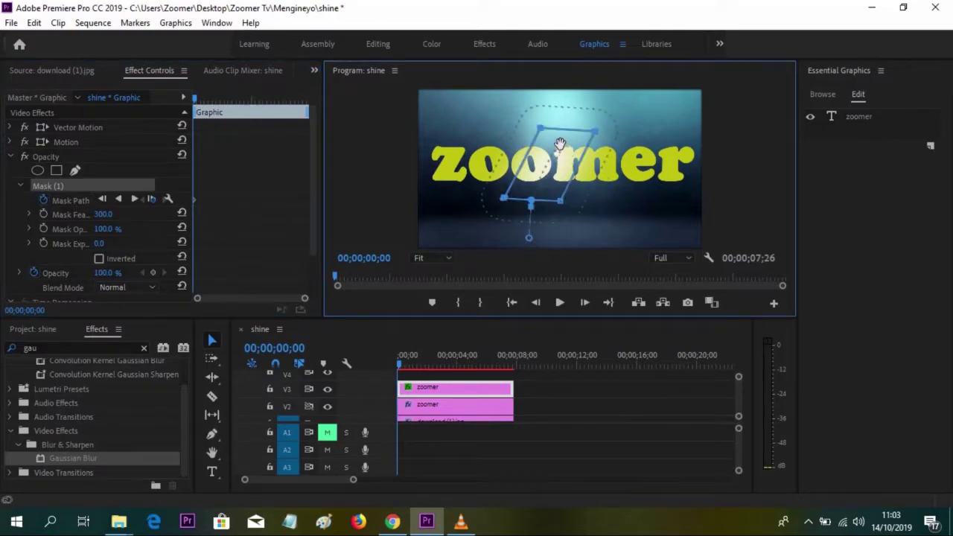
{"action": "left_click_drag", "start_coordinate": [539, 144], "coordinate": [396, 140]}
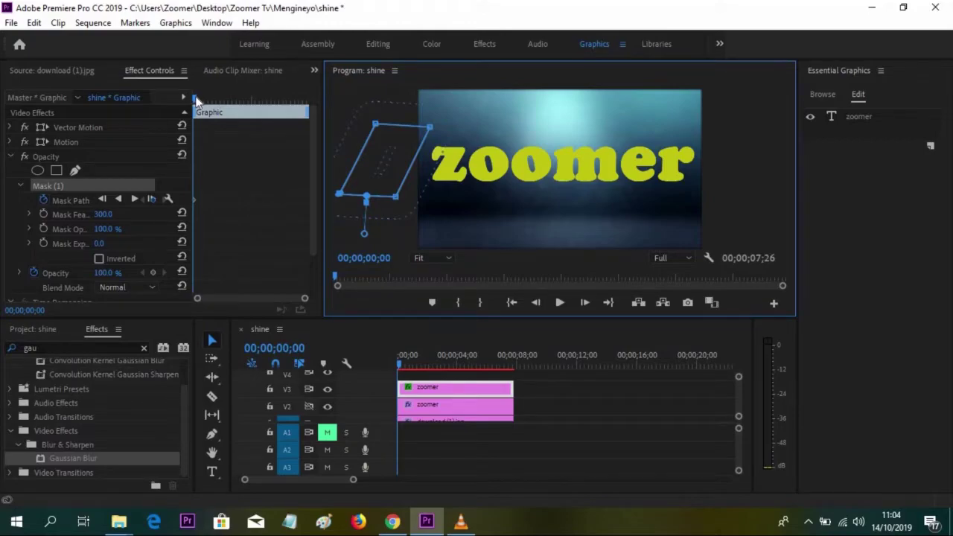
- Add a Mask Path keyframe at 00;00;02;26 and widen the effect settings and preview areas
{"action": "left_click_drag", "start_coordinate": [196, 100], "coordinate": [239, 107]}
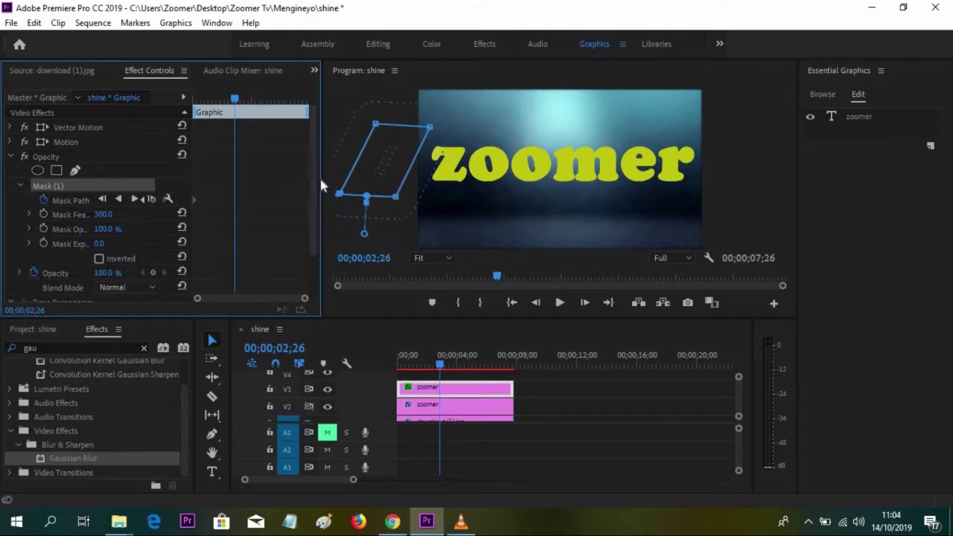
{"action": "left_click_drag", "start_coordinate": [323, 180], "coordinate": [443, 168]}
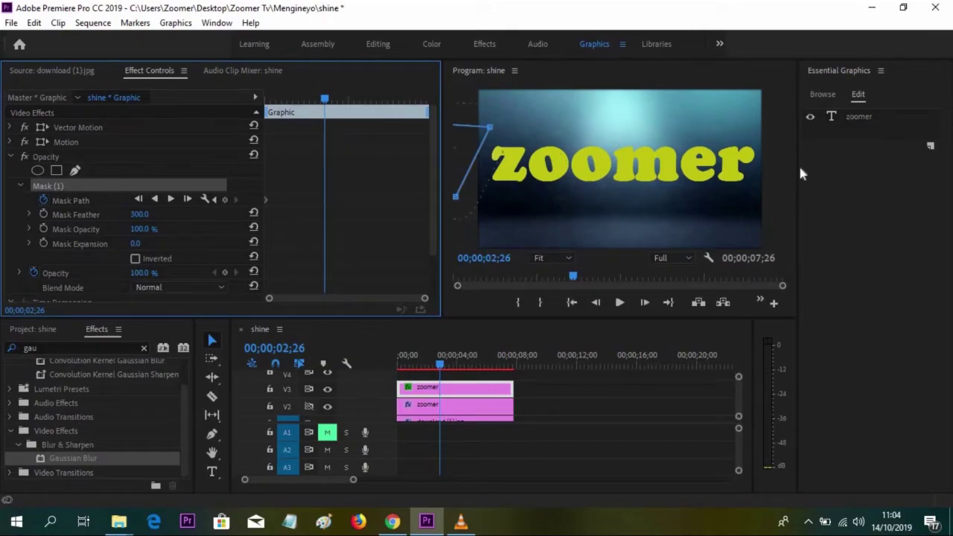
{"action": "left_click_drag", "start_coordinate": [798, 170], "coordinate": [884, 170]}
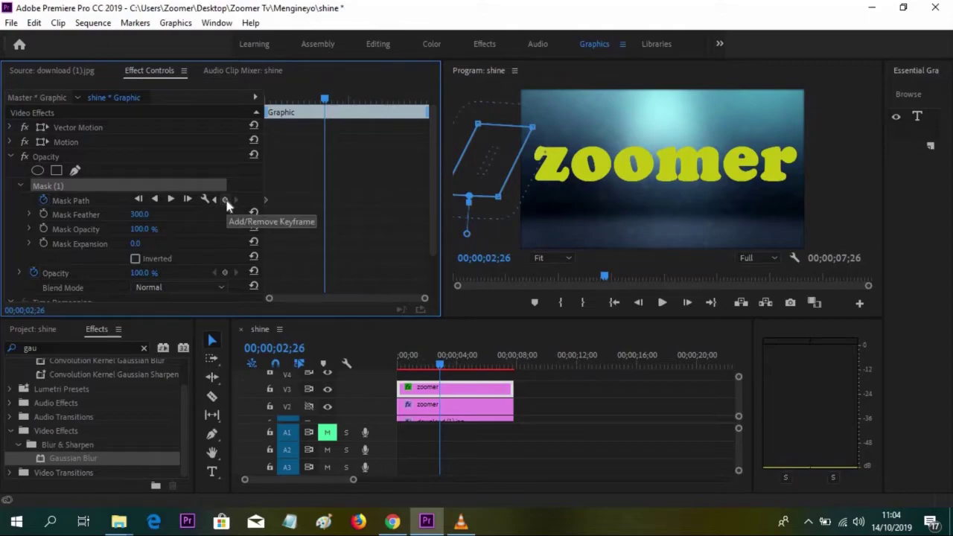
{"action": "left_click", "coordinate": [225, 199]}
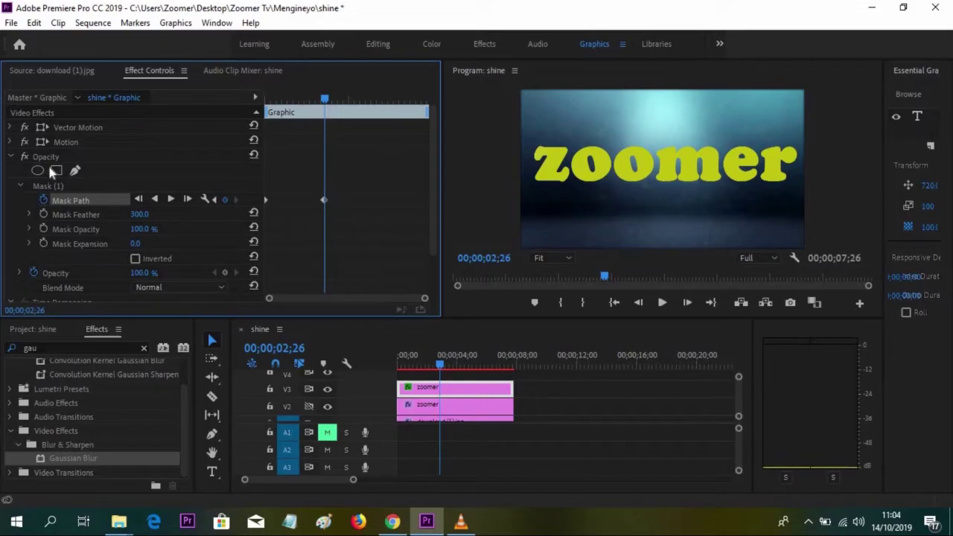
- At the 00;00;02;26 keyframe, move the opacity mask across the title until it lies just beyond the final "r"
{"action": "left_click", "coordinate": [43, 186]}
{"action": "left_click", "coordinate": [497, 159]}
{"action": "left_click_drag", "start_coordinate": [496, 159], "coordinate": [621, 158]}
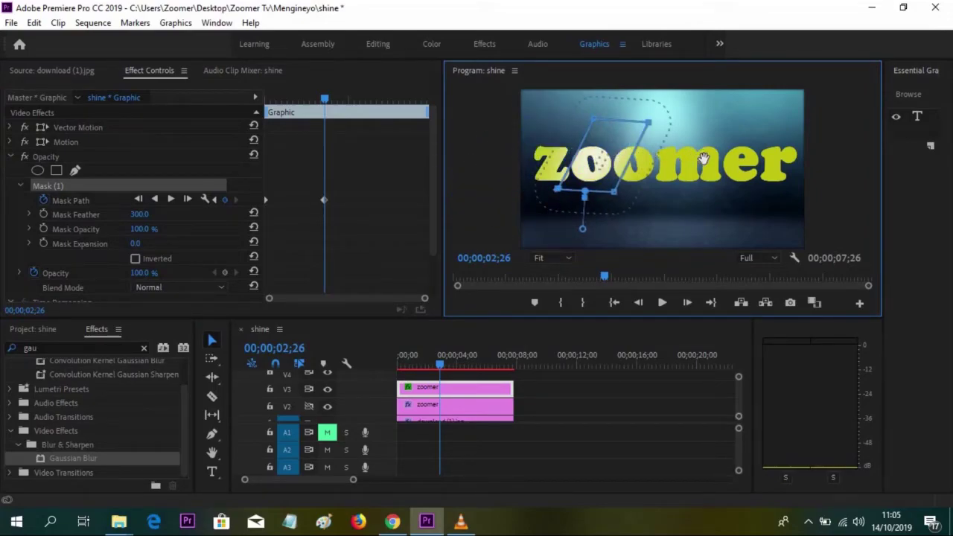
{"action": "left_click_drag", "start_coordinate": [704, 159], "coordinate": [837, 158]}
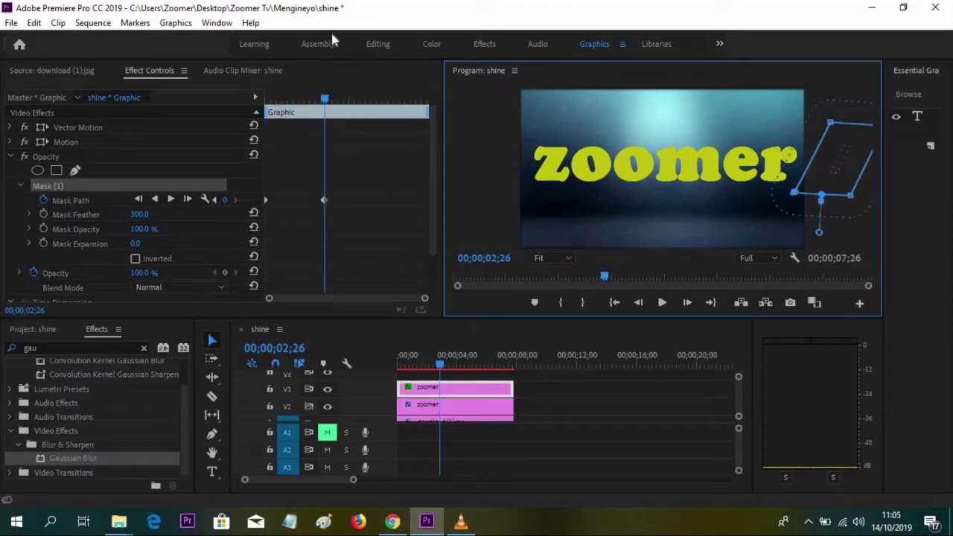
- Review the mask sweep by scrubbing between the two keyframes and playing the sequence from the start
{"action": "left_click", "coordinate": [314, 102]}
{"action": "left_click_drag", "start_coordinate": [294, 108], "coordinate": [265, 158]}
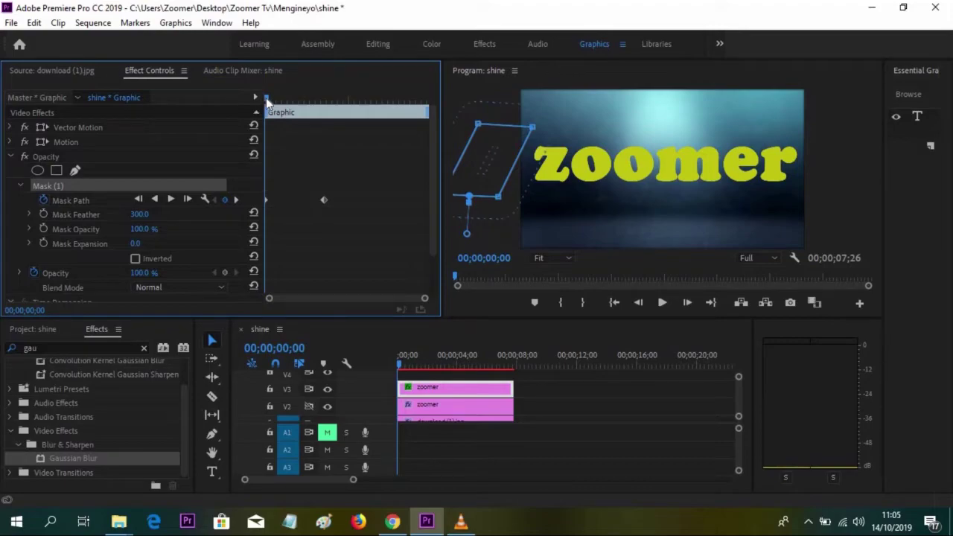
{"action": "left_click", "coordinate": [400, 365]}
{"action": "left_click_drag", "start_coordinate": [268, 97], "coordinate": [324, 103]}
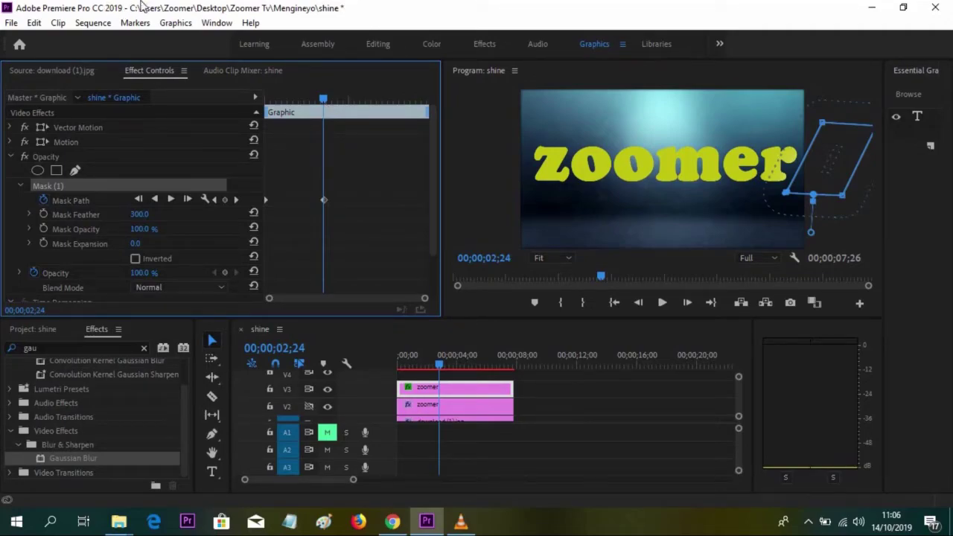
{"action": "left_click_drag", "start_coordinate": [323, 99], "coordinate": [242, 104]}
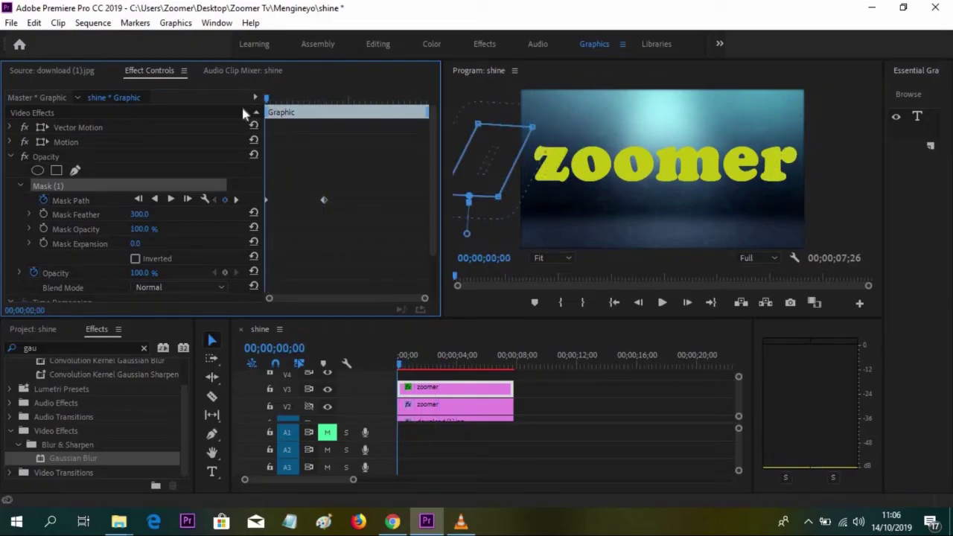
{"action": "left_click", "coordinate": [386, 372]}
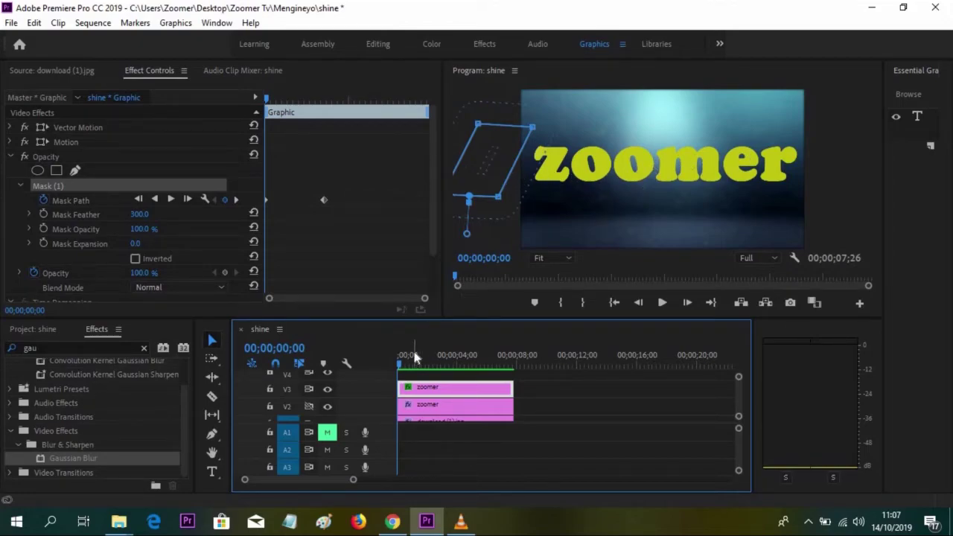
{"action": "key", "text": "space"}
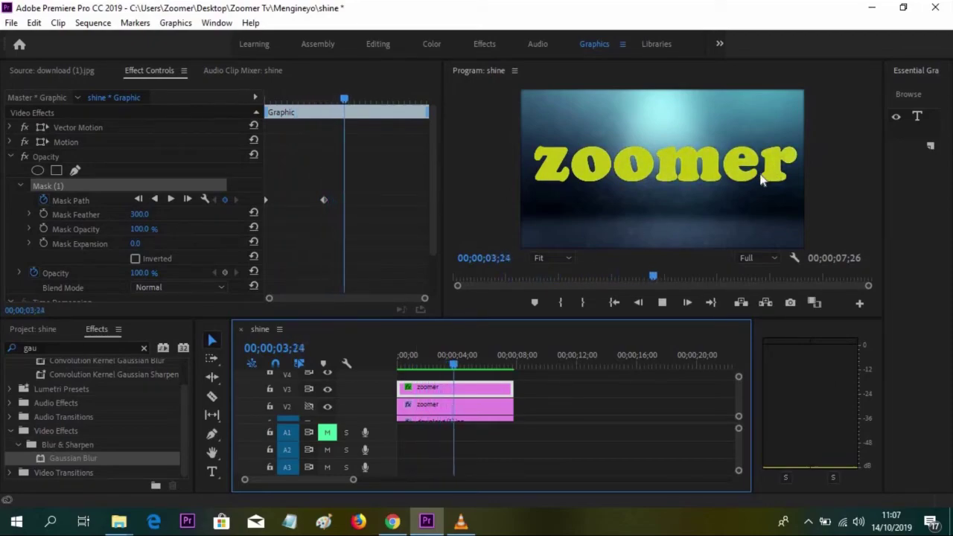
{"action": "key", "text": "space"}
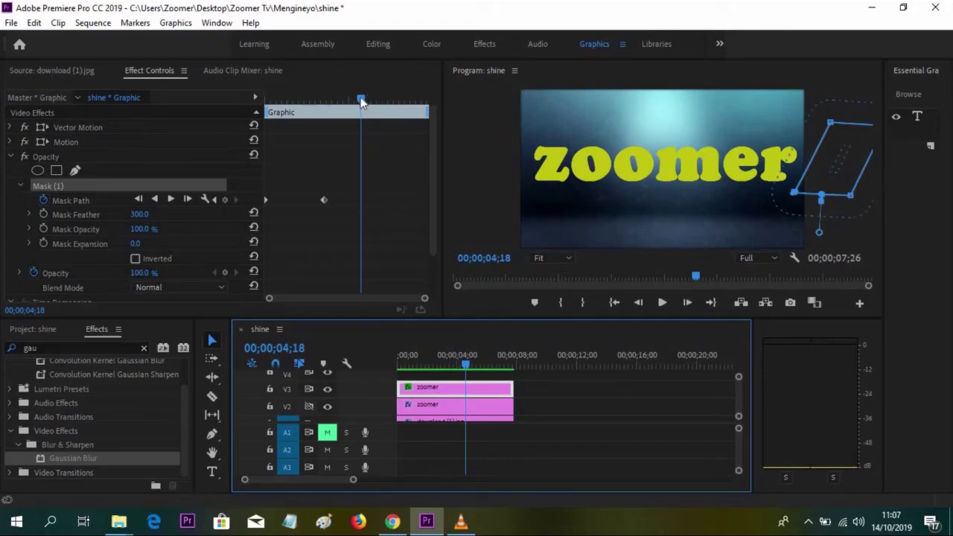
- Shorten the shine sweep by moving the second Mask Path keyframe about halfway toward the first, with the playhead at the sequence start
{"action": "left_click_drag", "start_coordinate": [360, 103], "coordinate": [238, 115]}
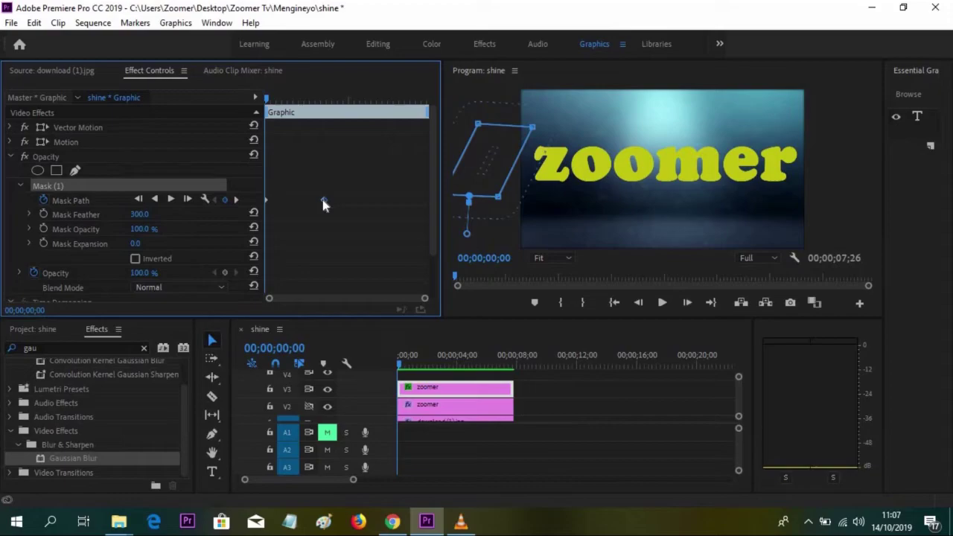
{"action": "left_click_drag", "start_coordinate": [322, 199], "coordinate": [294, 200]}
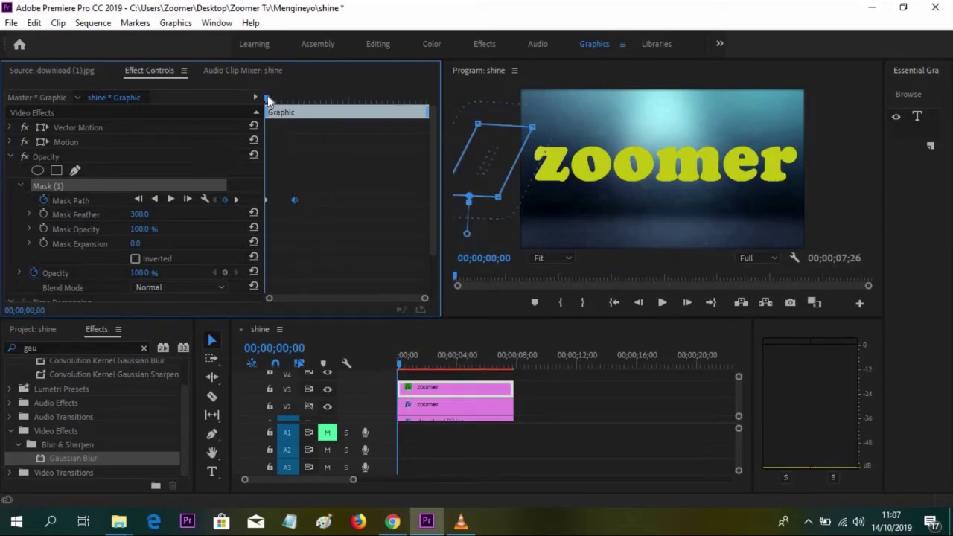
{"action": "left_click_drag", "start_coordinate": [271, 99], "coordinate": [238, 104]}
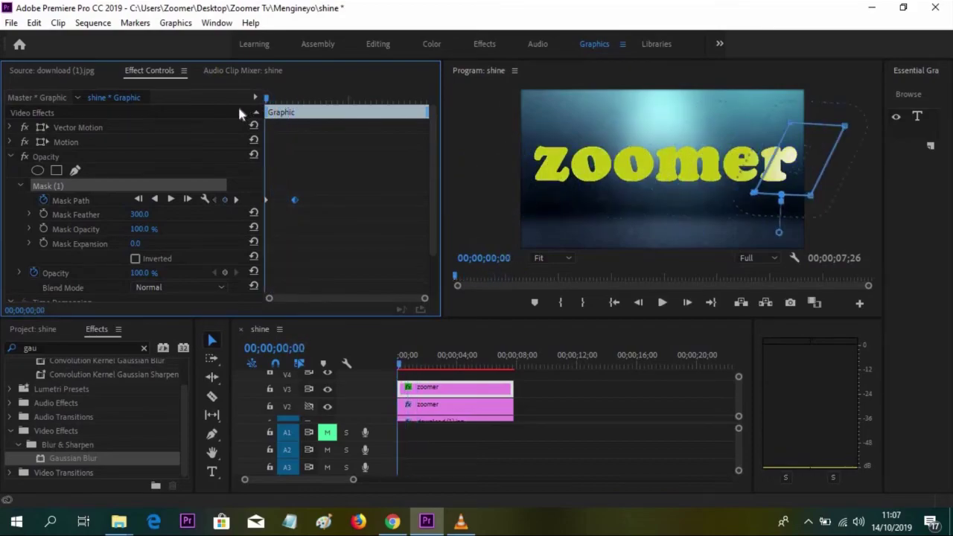
- Play back the shortened shine sweep and return the playhead to the sequence start
{"action": "key", "text": "space"}
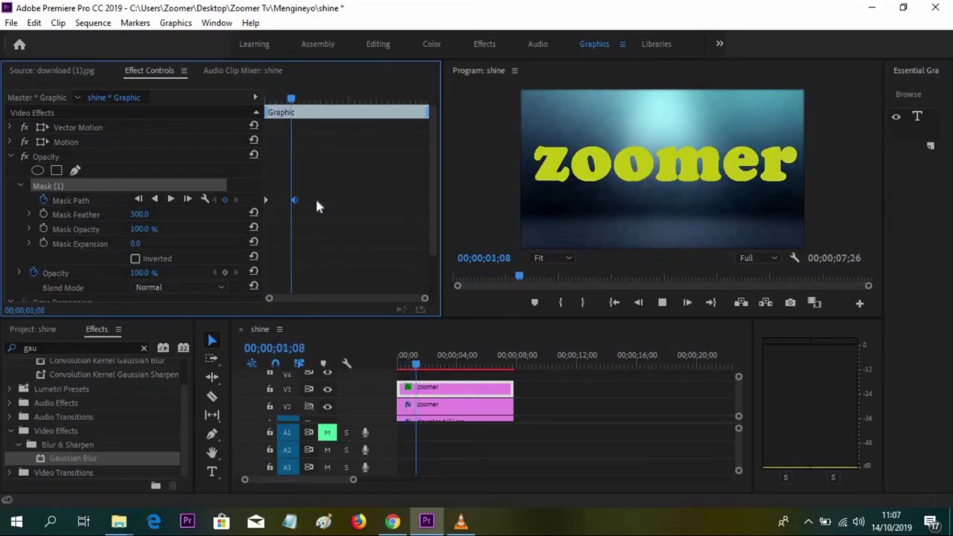
{"action": "key", "text": "space"}
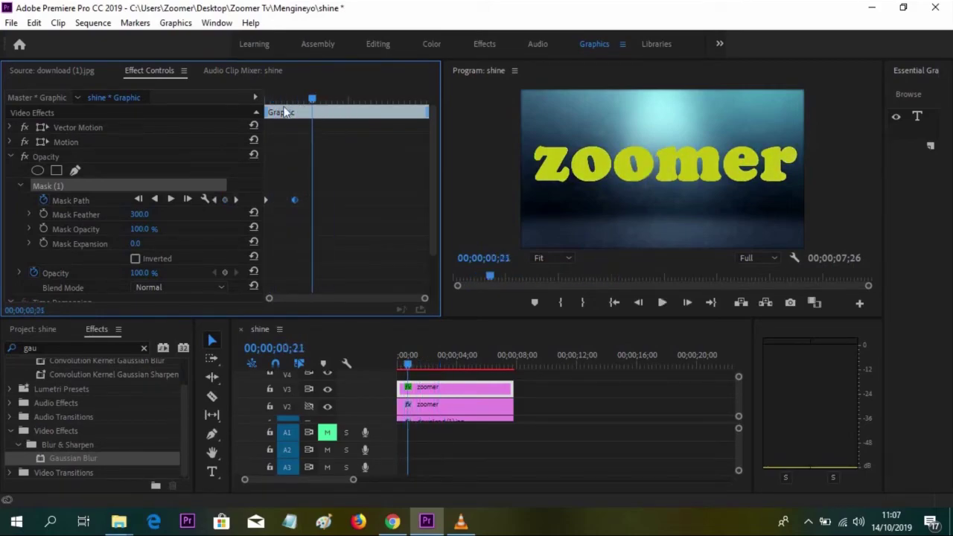
{"action": "key", "text": "Home"}
{"action": "mouse_move", "coordinate": [266, 118]}
{"action": "left_mouse_down"}
{"action": "mouse_move", "coordinate": [299, 118]}
{"action": "mouse_move", "coordinate": [258, 115]}
{"action": "left_mouse_up"}
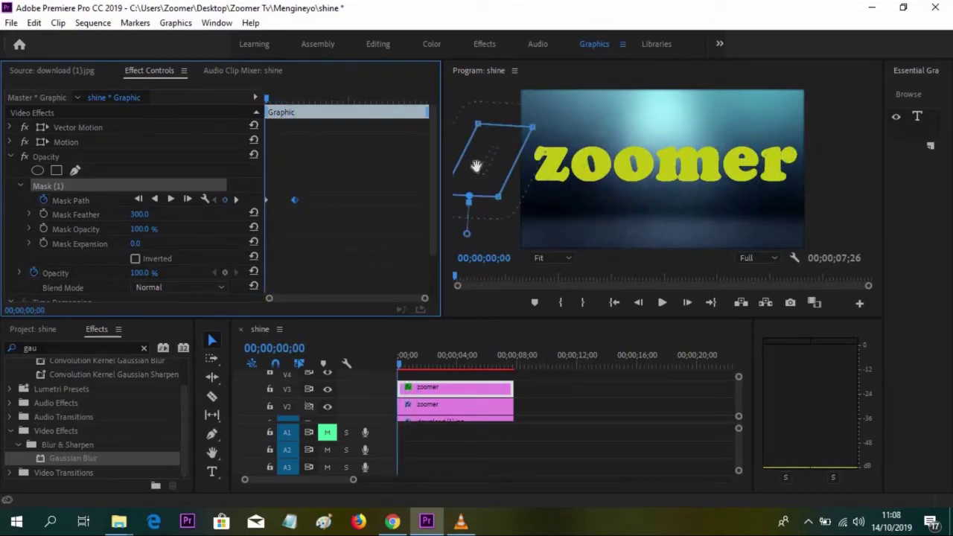
- Select the "zoomer" title on track V2, play the whole sequence, and return the playhead to the start
{"action": "left_click", "coordinate": [475, 403]}
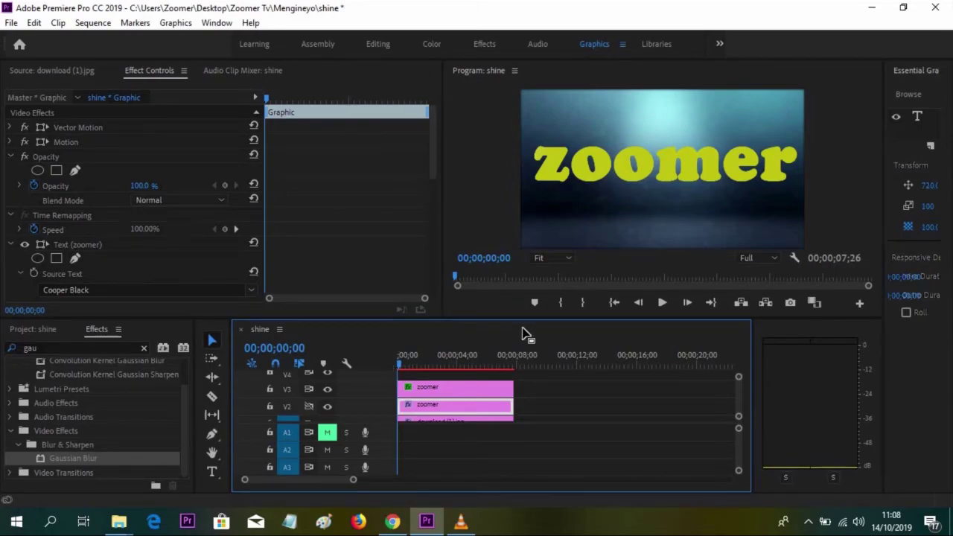
{"action": "key", "text": "space"}
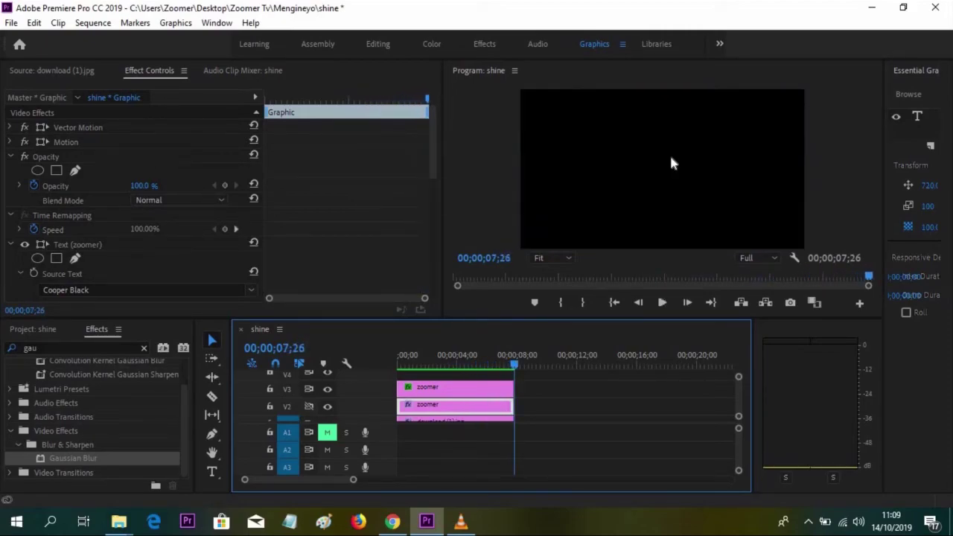
{"action": "left_click_drag", "start_coordinate": [513, 365], "coordinate": [370, 365]}
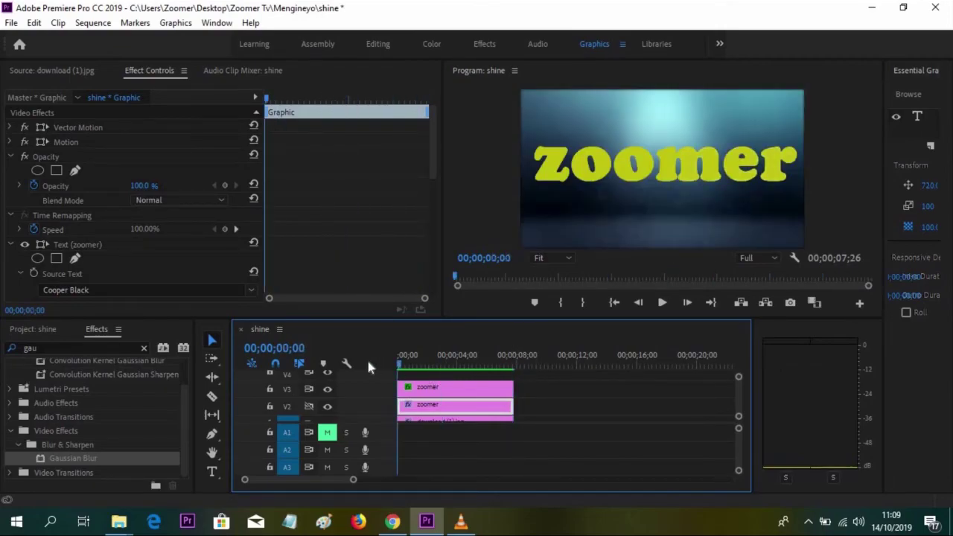